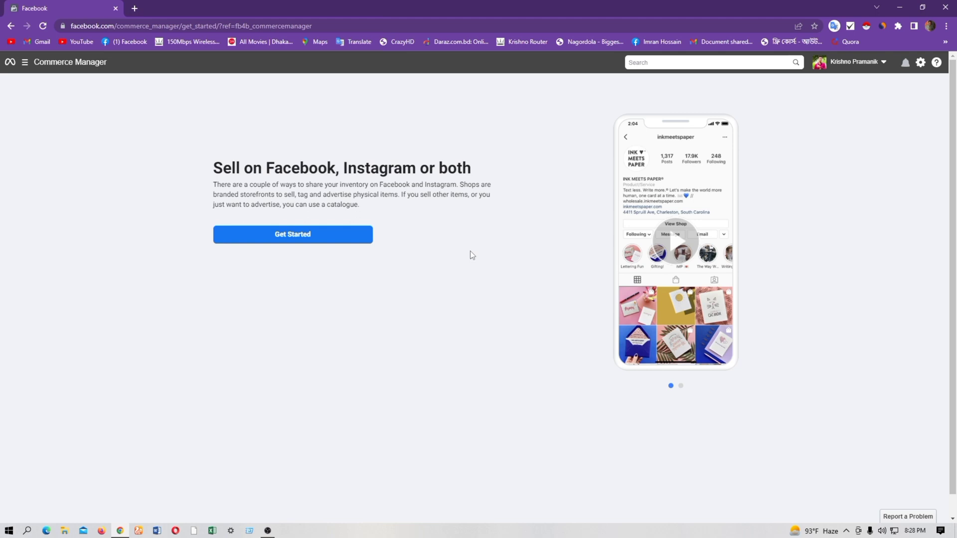
Start the selling setup with the Create a Shop option
{"action": "triple_click", "coordinate": [483, 172]}
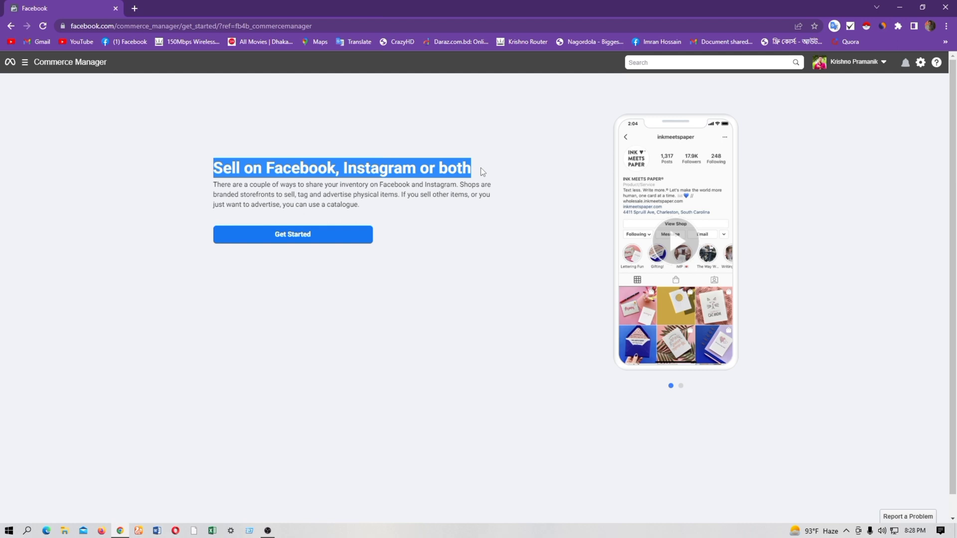
{"action": "left_click", "coordinate": [309, 239]}
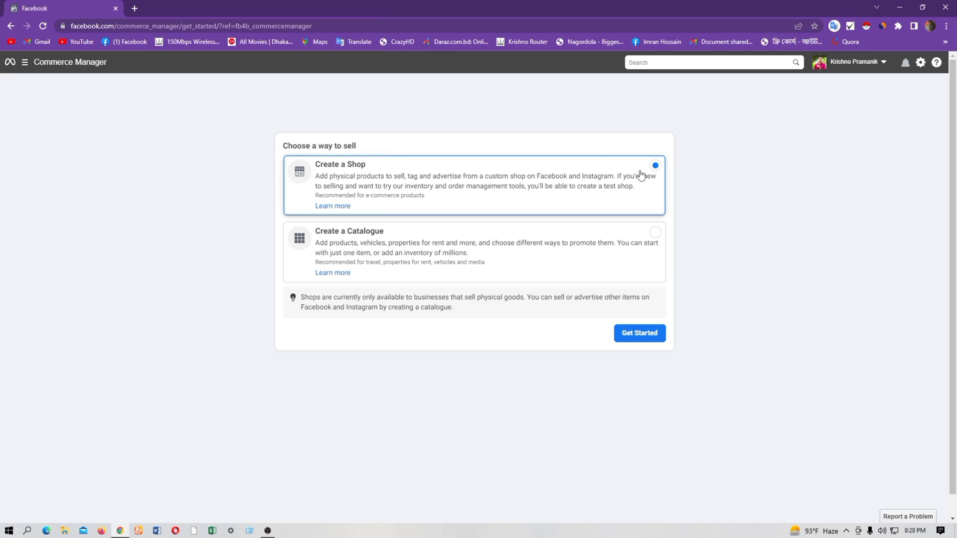
{"action": "left_click", "coordinate": [643, 336]}
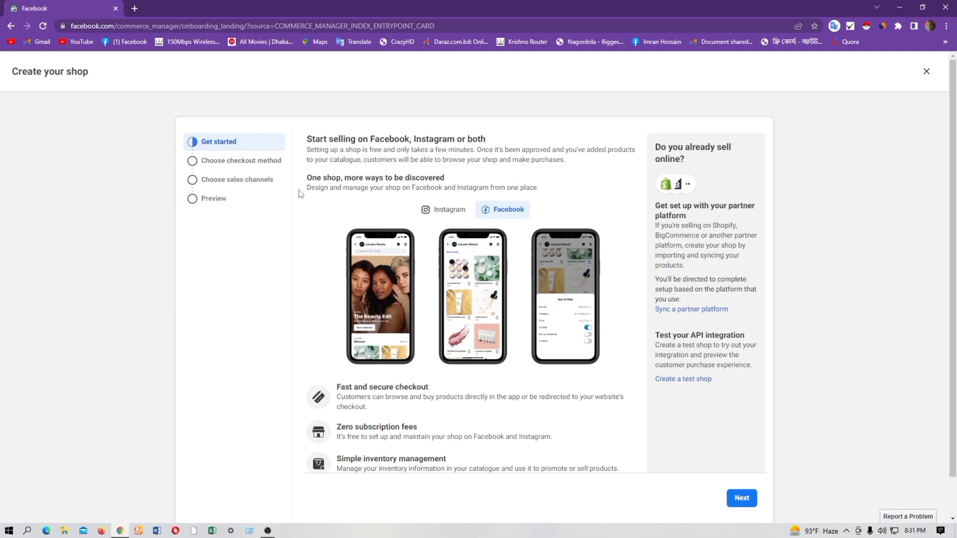
Read through the shop setup introduction and continue to the checkout method choice
{"action": "left_click_drag", "start_coordinate": [309, 139], "coordinate": [500, 145]}
{"action": "left_click", "coordinate": [515, 141]}
{"action": "scroll", "coordinate": [598, 210], "scroll_direction": "down", "scroll_amount": 1}
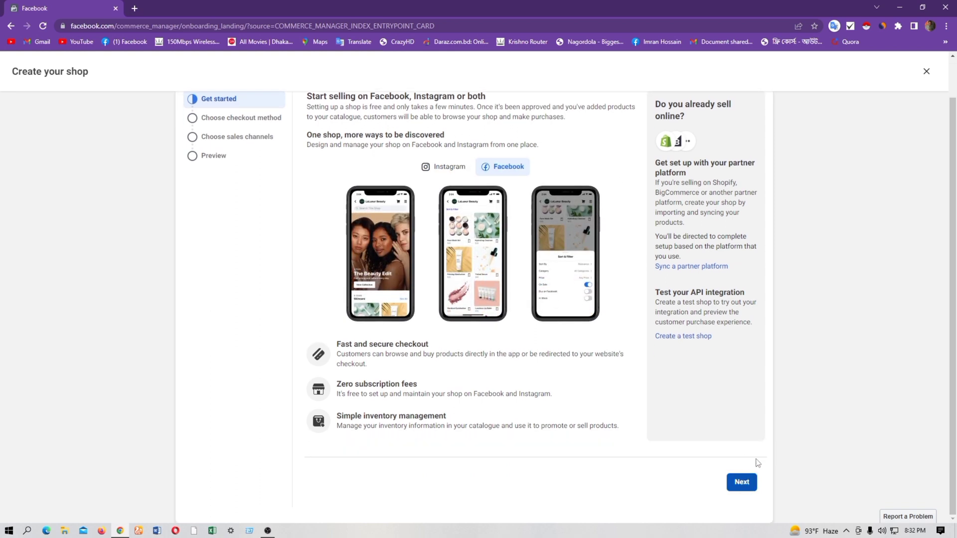
{"action": "left_click", "coordinate": [748, 481]}
Look through the available checkout methods and try the Checkout with Facebook or Instagram option
{"action": "scroll", "coordinate": [388, 225], "scroll_direction": "up", "scroll_amount": 1}
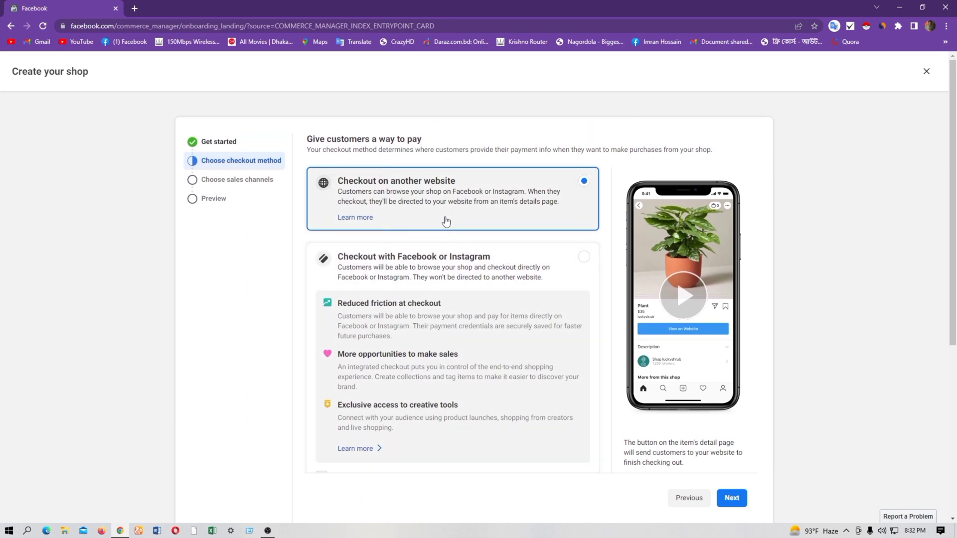
{"action": "scroll", "coordinate": [445, 221], "scroll_direction": "down", "scroll_amount": 1}
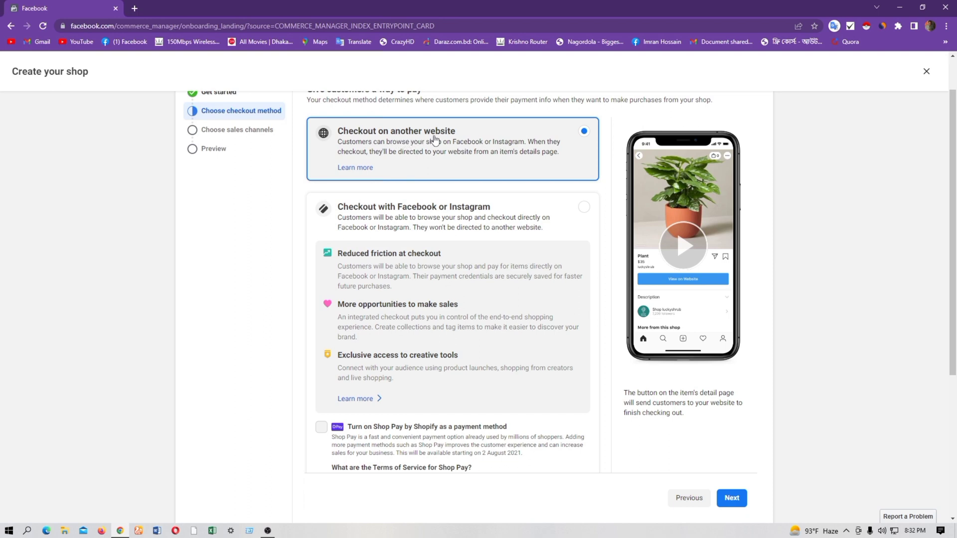
{"action": "scroll", "coordinate": [451, 157], "scroll_direction": "down", "scroll_amount": 1}
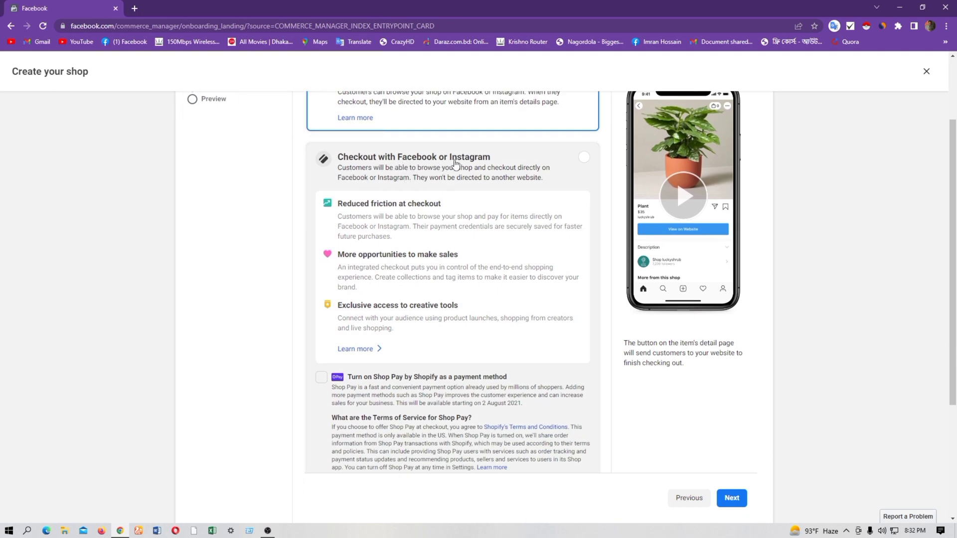
{"action": "scroll", "coordinate": [463, 231], "scroll_direction": "down", "scroll_amount": 4}
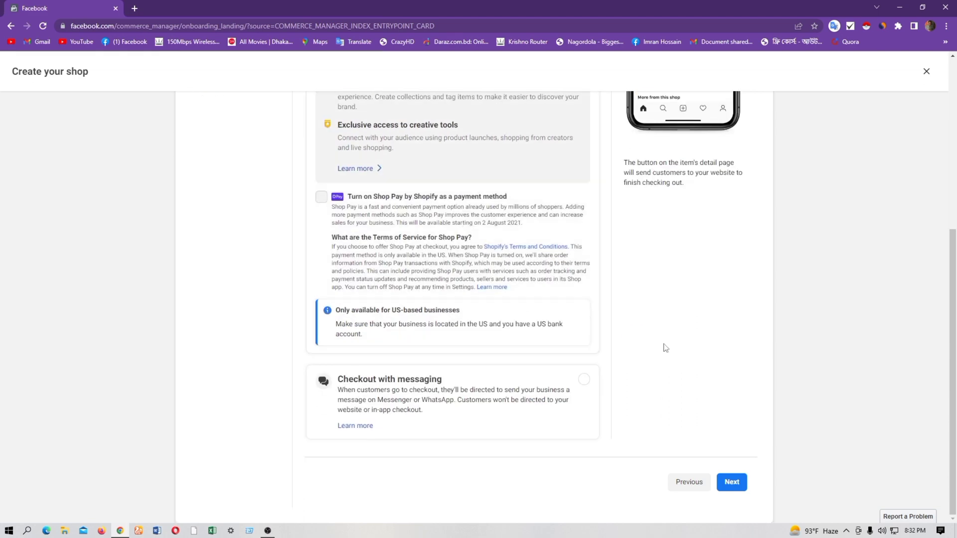
{"action": "scroll", "coordinate": [553, 355], "scroll_direction": "up", "scroll_amount": 6}
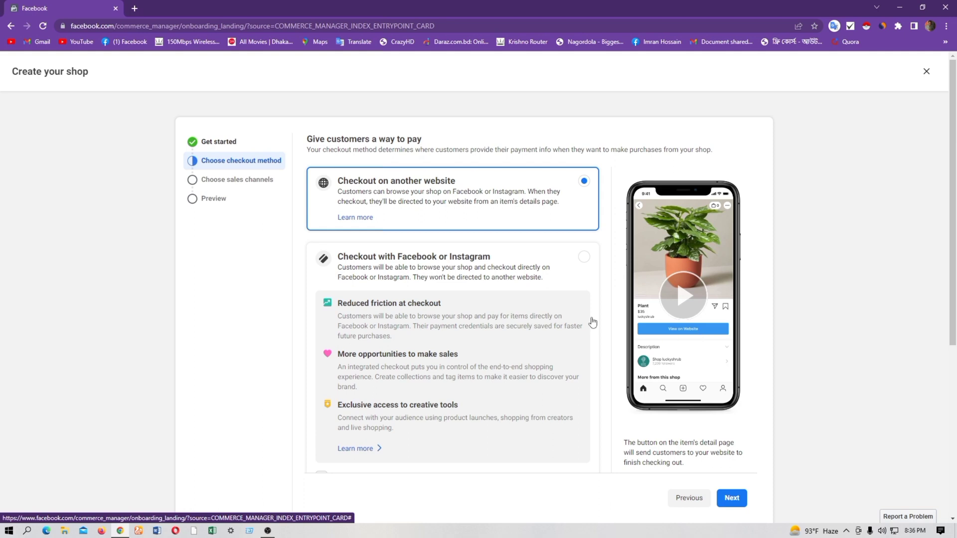
{"action": "scroll", "coordinate": [349, 286], "scroll_direction": "down", "scroll_amount": 1}
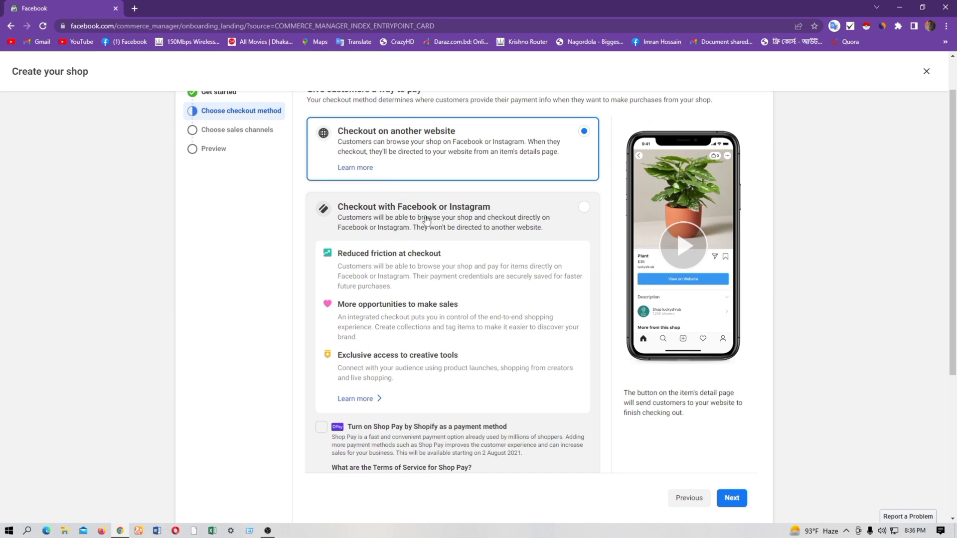
{"action": "left_click", "coordinate": [482, 204]}
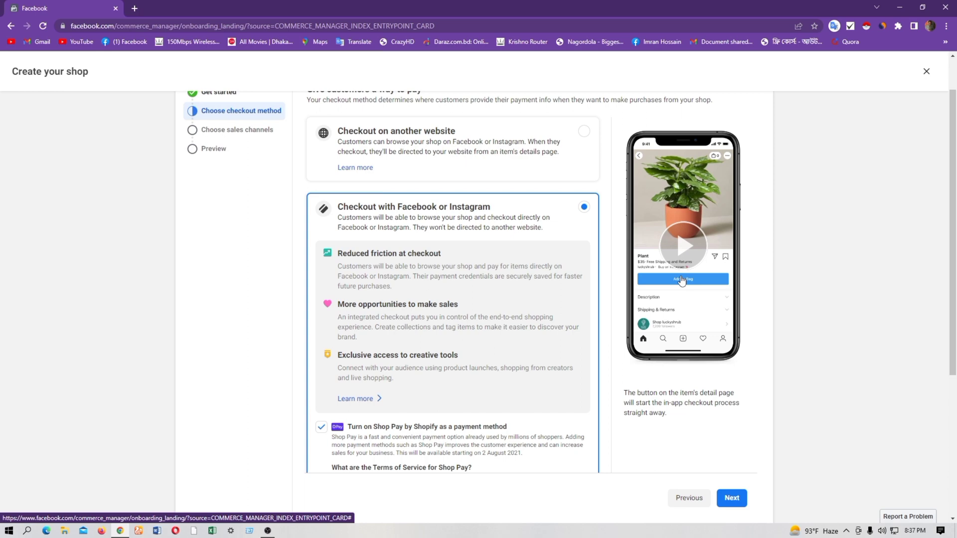
Set Checkout with messaging as the shop's checkout method and continue to the sales channels
{"action": "scroll", "coordinate": [541, 270], "scroll_direction": "down", "scroll_amount": 5}
{"action": "left_click", "coordinate": [499, 384]}
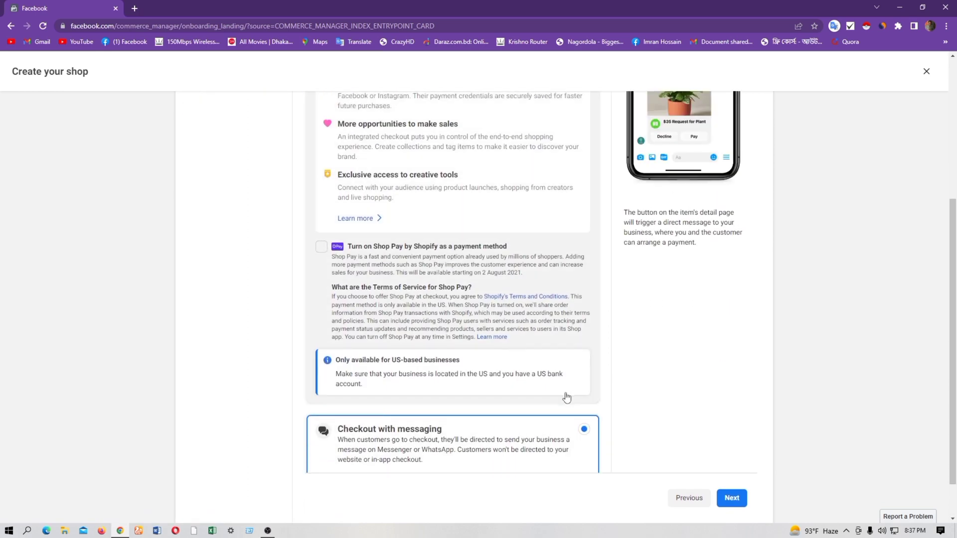
{"action": "scroll", "coordinate": [498, 394], "scroll_direction": "down", "scroll_amount": 1}
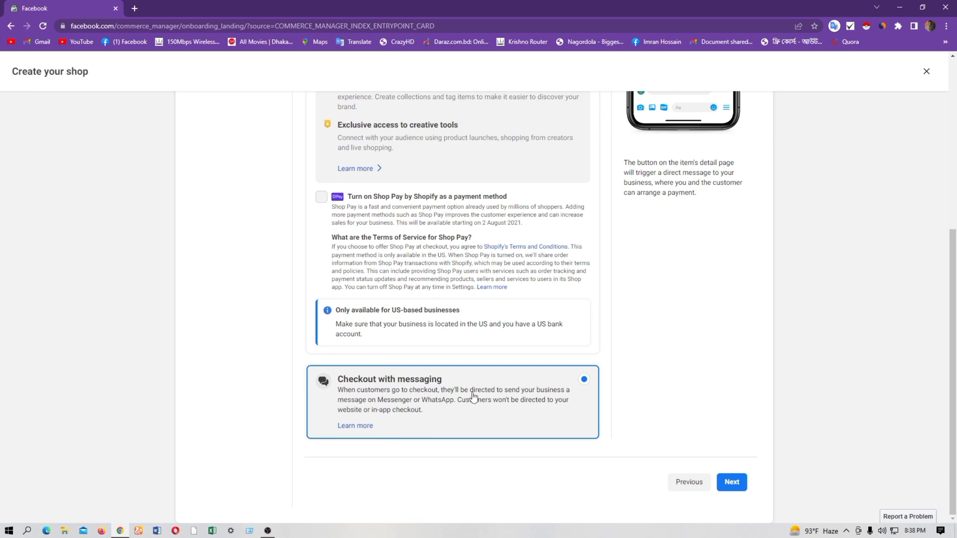
{"action": "scroll", "coordinate": [471, 397], "scroll_direction": "up", "scroll_amount": 6}
{"action": "scroll", "coordinate": [489, 408], "scroll_direction": "down", "scroll_amount": 5}
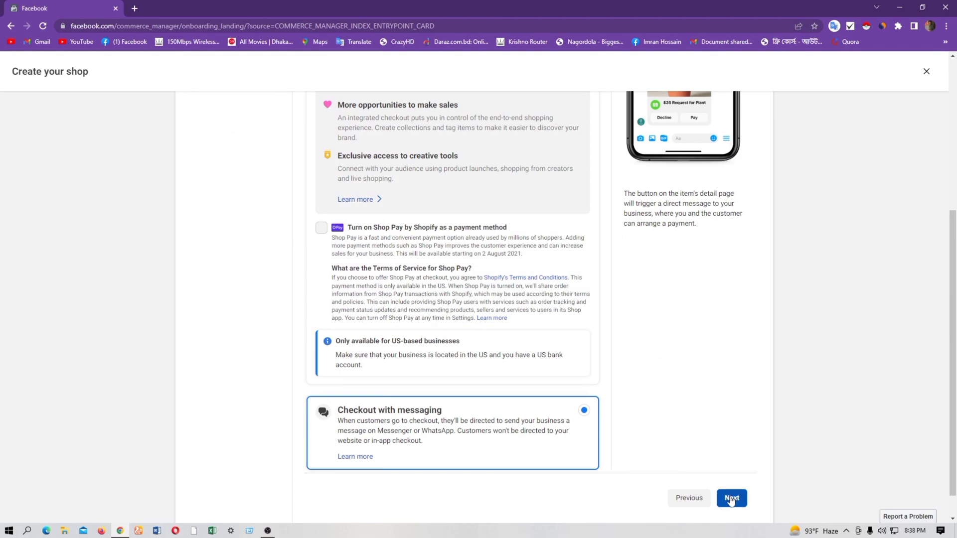
{"action": "left_click", "coordinate": [731, 499]}
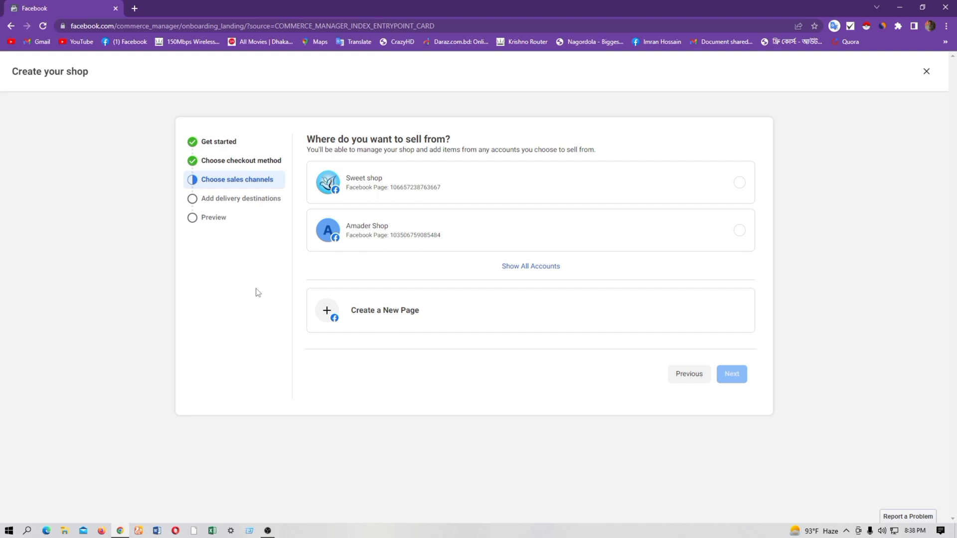
Choose the Sweet shop page as the sales channel and continue to the business account connection
{"action": "left_click", "coordinate": [739, 182]}
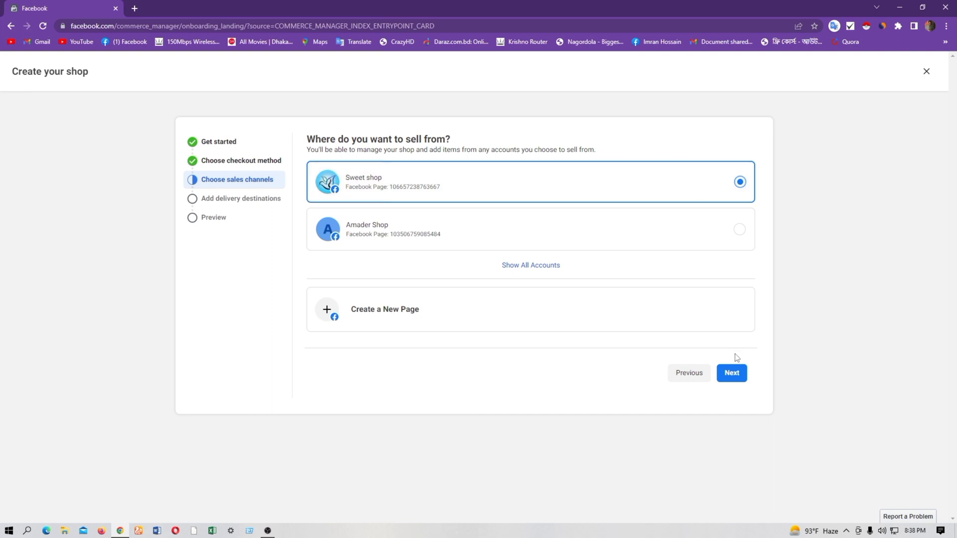
{"action": "left_click", "coordinate": [730, 374]}
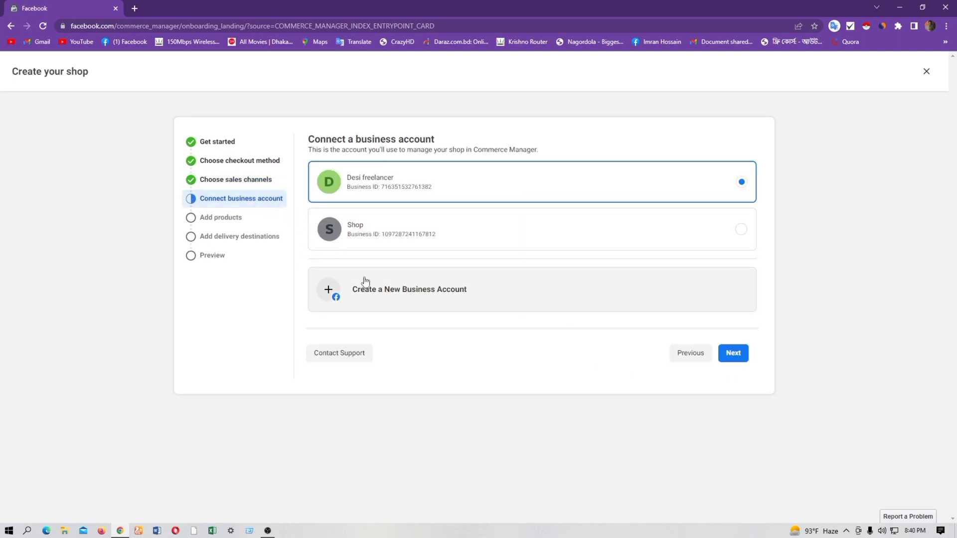
Create a new business account named "Desi freelancer" and fill in the business email address
{"action": "left_click", "coordinate": [427, 294]}
{"action": "left_click", "coordinate": [431, 209]}
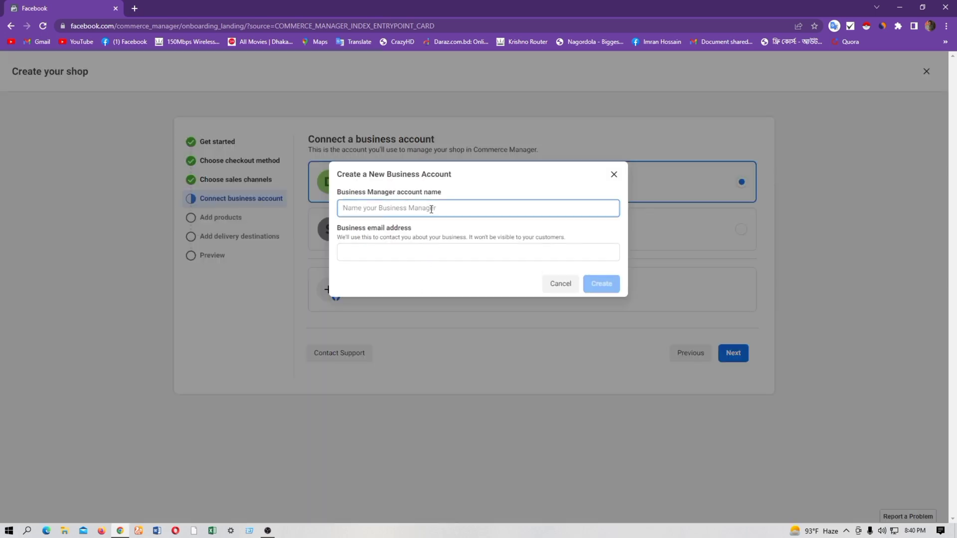
{"action": "left_click", "coordinate": [421, 251]}
{"action": "left_click", "coordinate": [427, 207]}
{"action": "type", "text": "Desi freelancer"}
{"action": "left_click", "coordinate": [418, 253]}
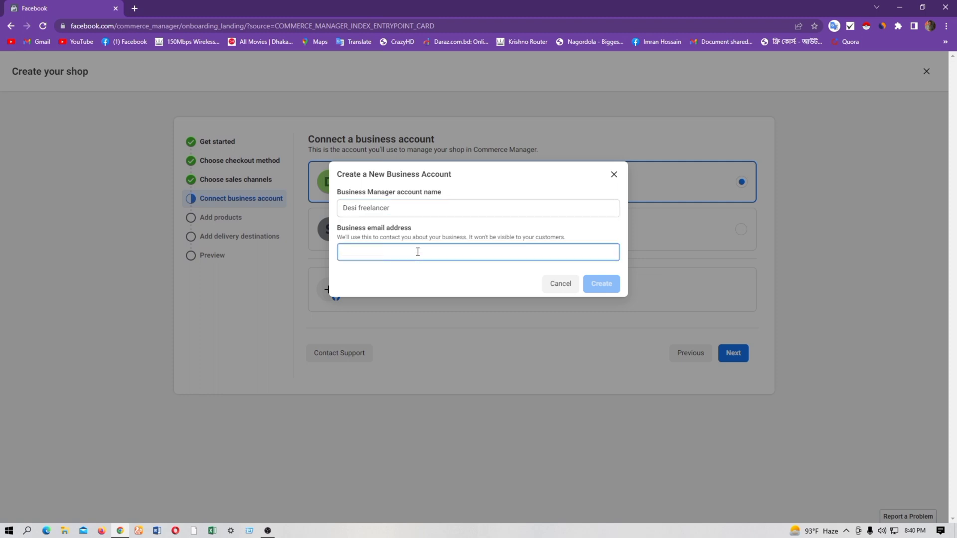
{"action": "key", "text": "ctrl+v"}
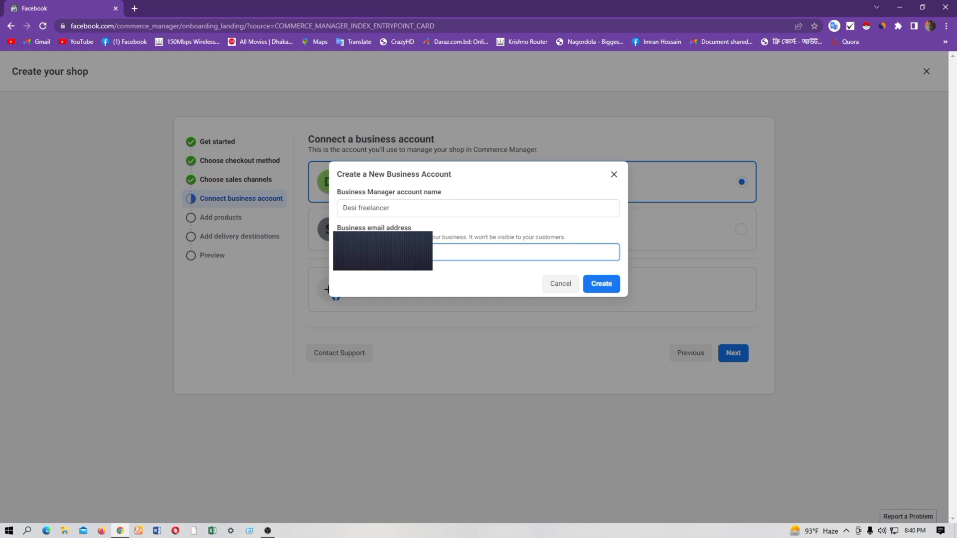
{"action": "left_click", "coordinate": [612, 284]}
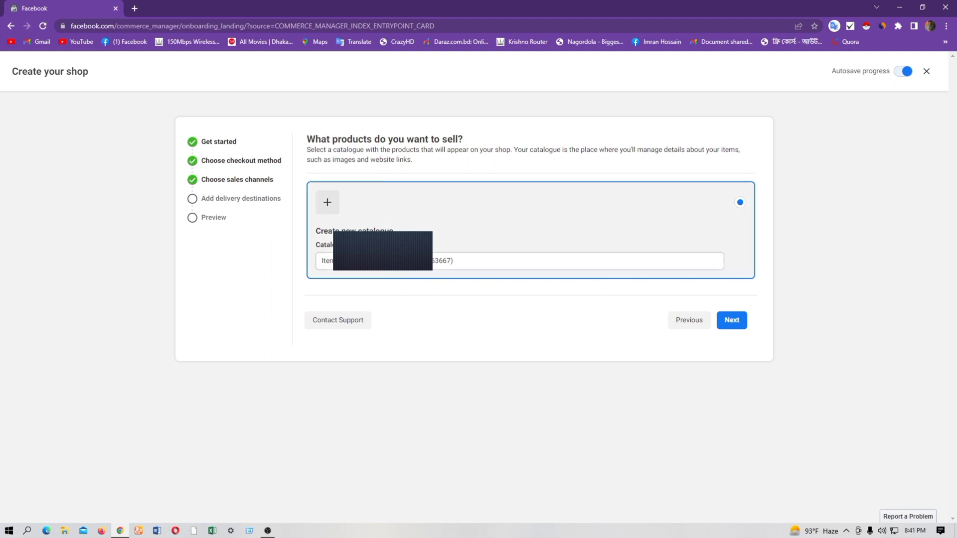
Accept the new product catalogue with its suggested name and set Bangladesh as the delivery destination
{"action": "left_click", "coordinate": [738, 322]}
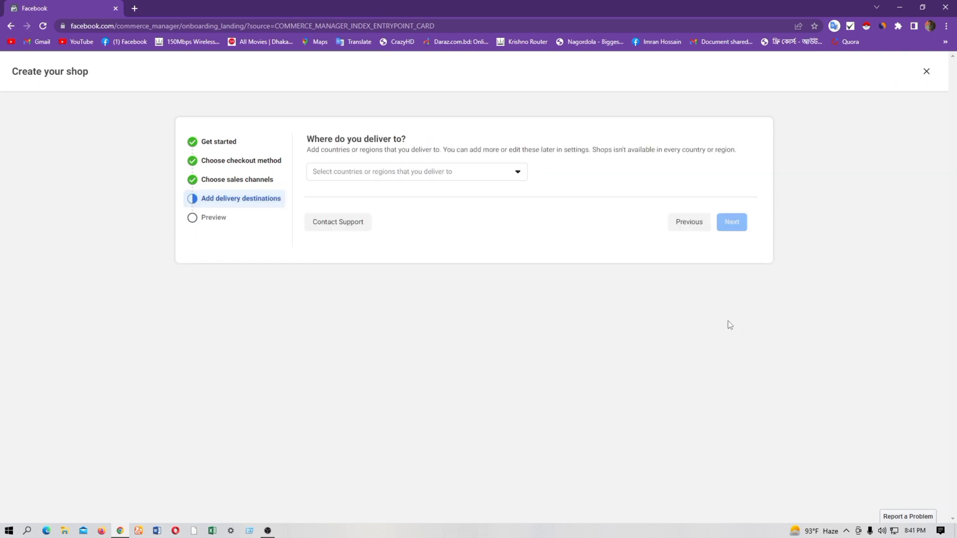
{"action": "left_click", "coordinate": [518, 173]}
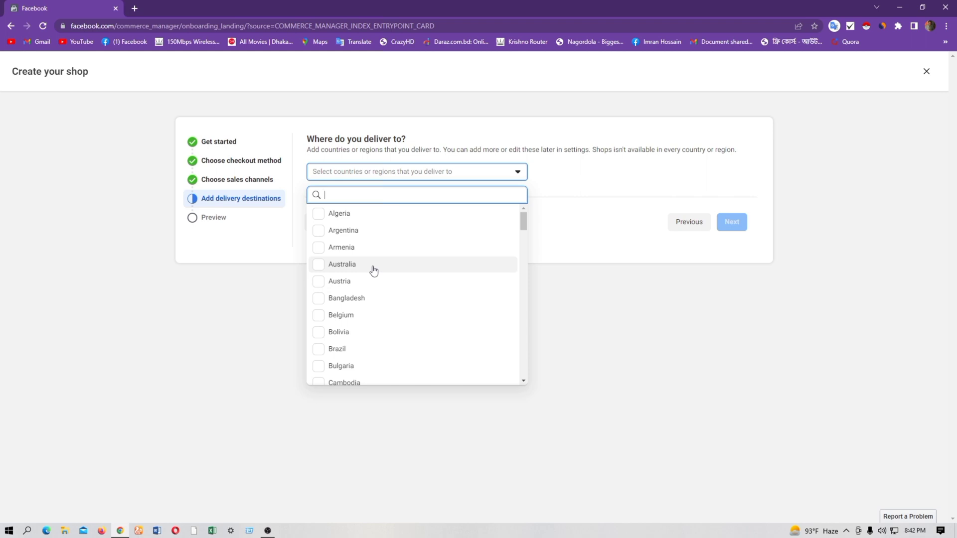
{"action": "left_click", "coordinate": [349, 299]}
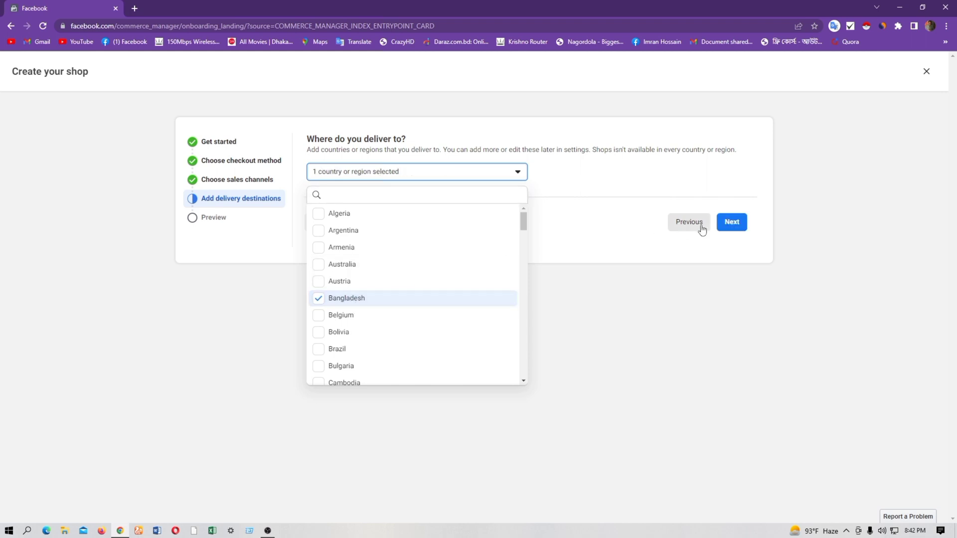
{"action": "left_click", "coordinate": [735, 223]}
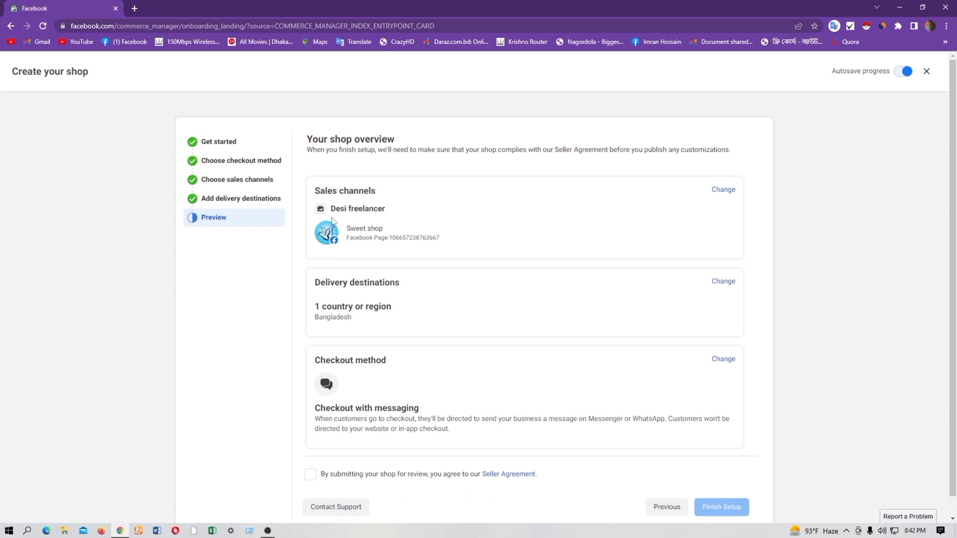
Agree to the Seller Agreement in the shop overview and finish the shop setup
{"action": "scroll", "coordinate": [341, 222], "scroll_direction": "down", "scroll_amount": 1}
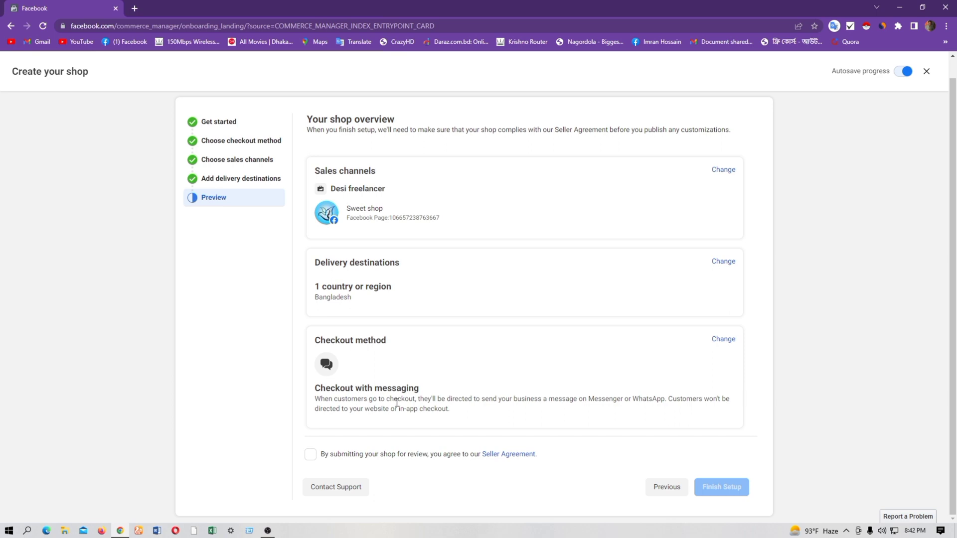
{"action": "left_click", "coordinate": [311, 456]}
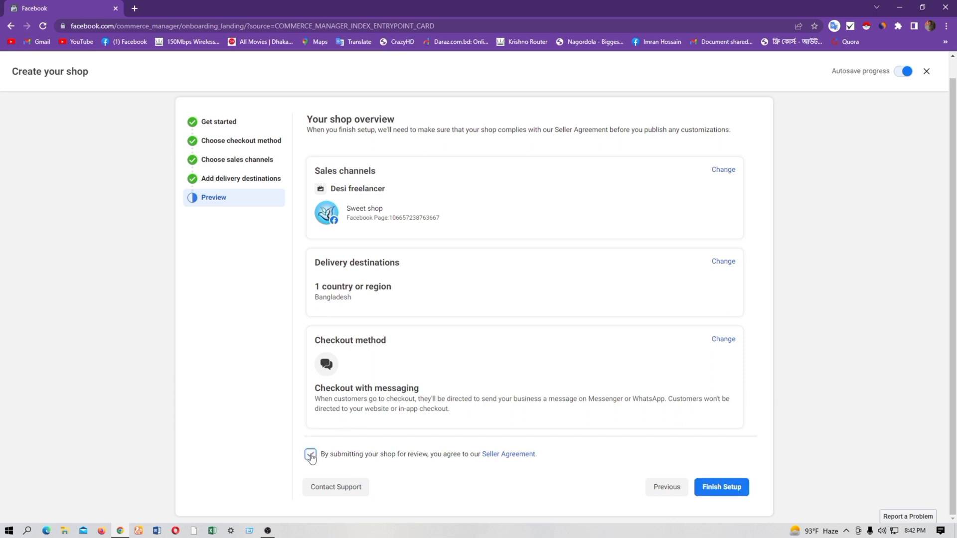
{"action": "left_click", "coordinate": [721, 488]}
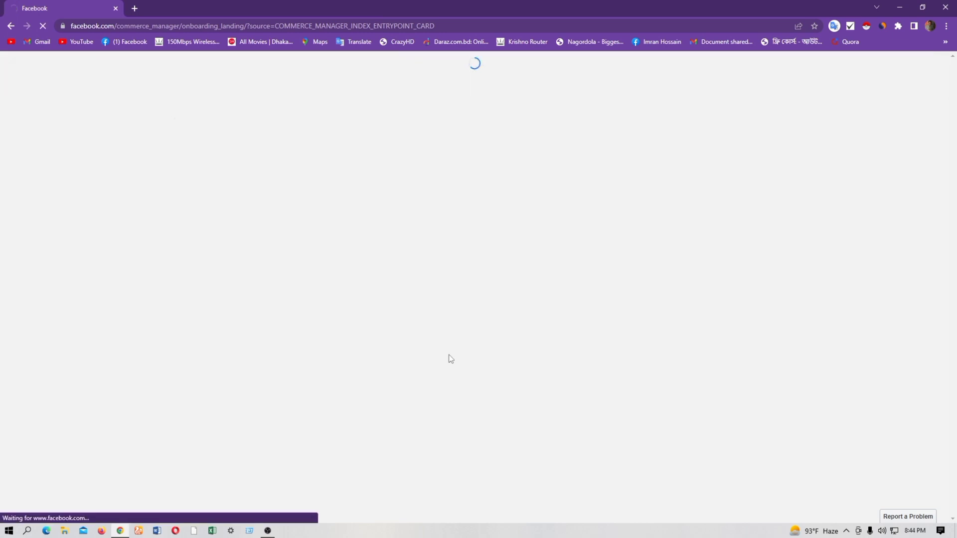